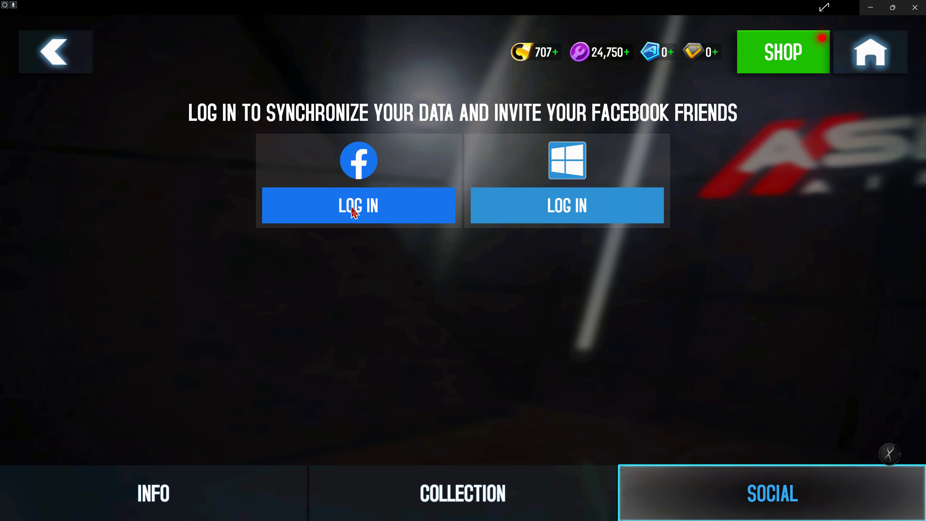
- Start the Facebook login and allow all cookies on Facebook's page
left_click(353, 211)
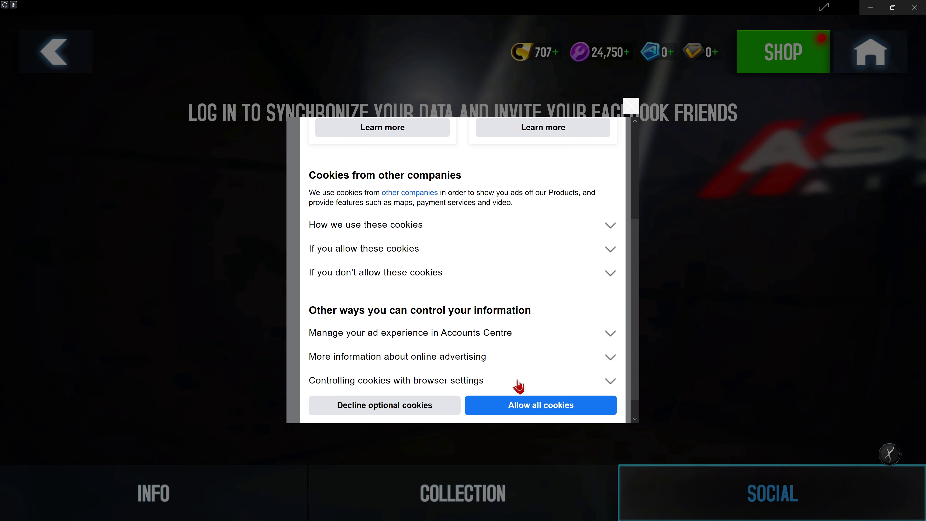
left_click(524, 406)
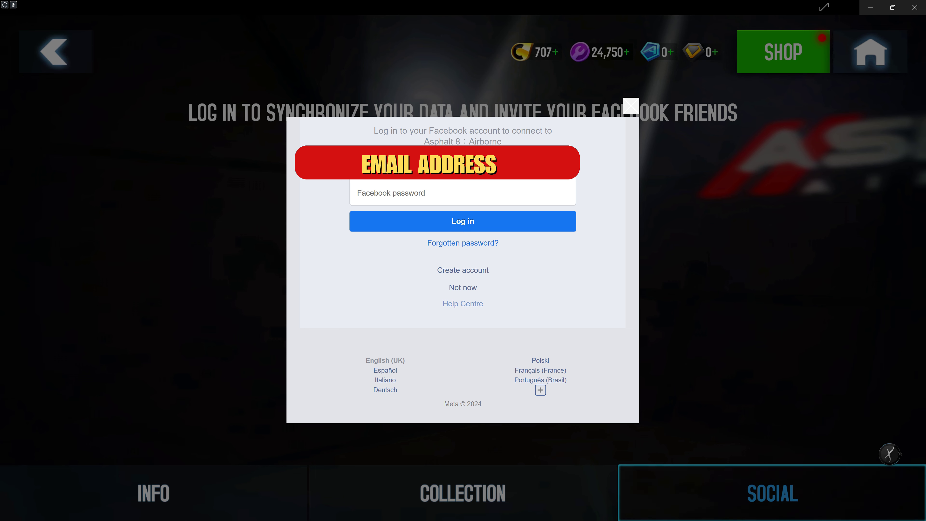
left_click(379, 193)
key("ctrl+v")
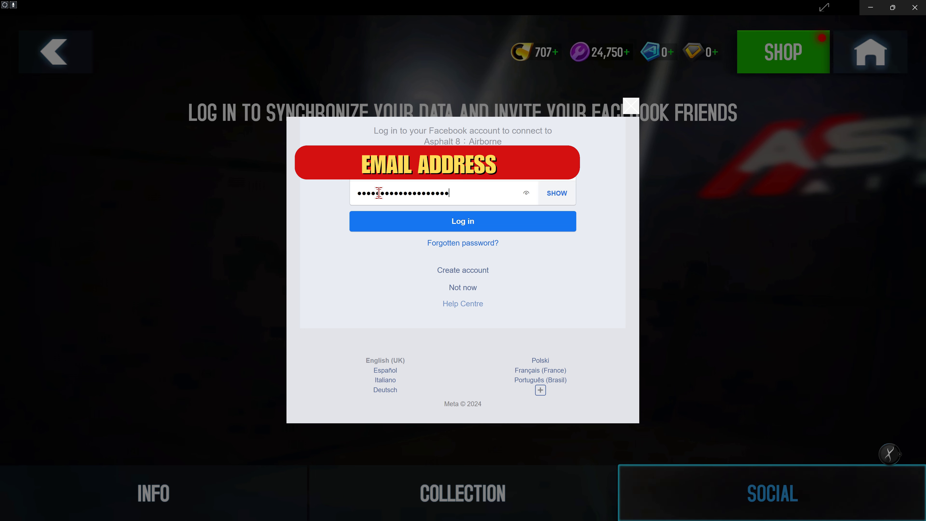
type("•")
left_click(465, 225)
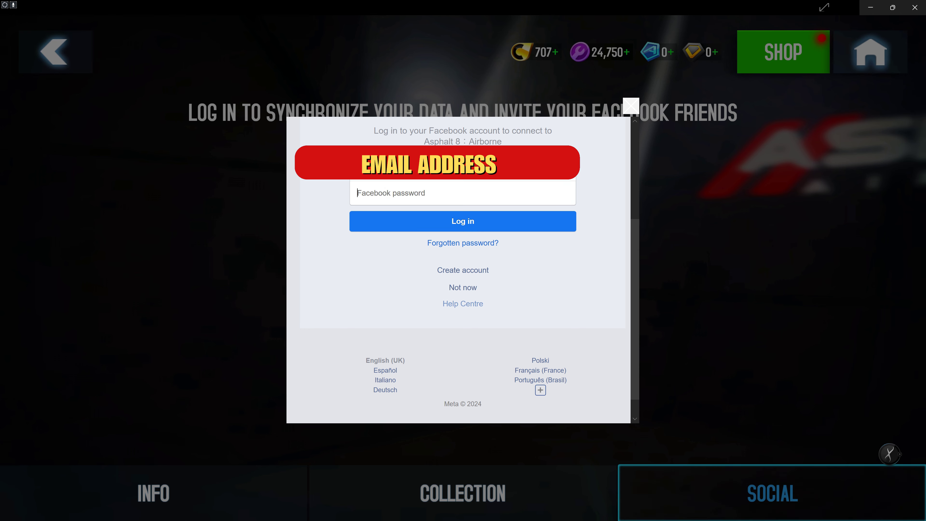
left_click(401, 193)
- In Facebook's forgotten-password recovery, search for the account by its account name
left_click(452, 244)
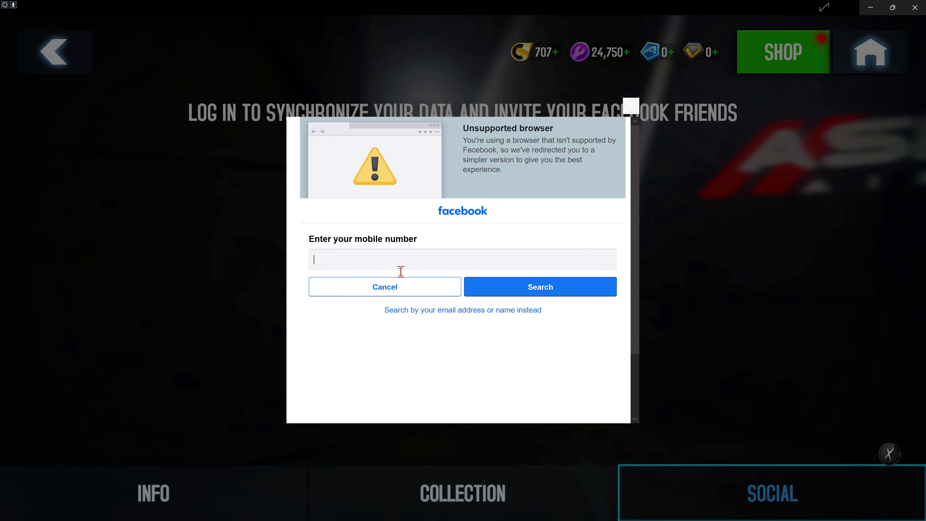
left_click(452, 313)
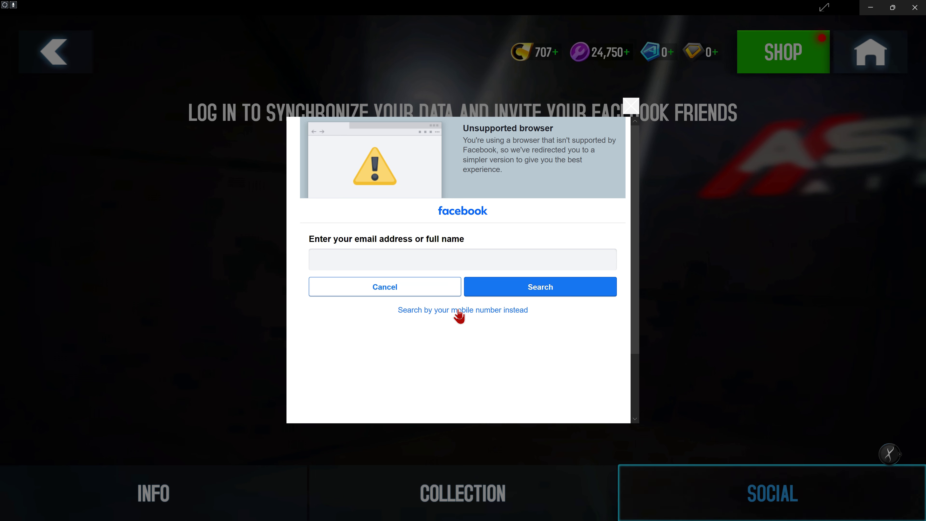
left_click(322, 254)
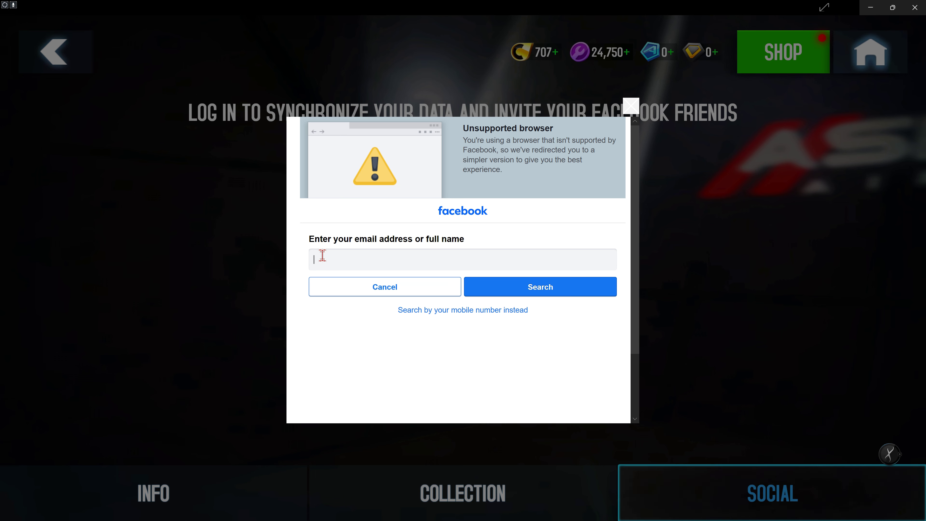
type("ICT")
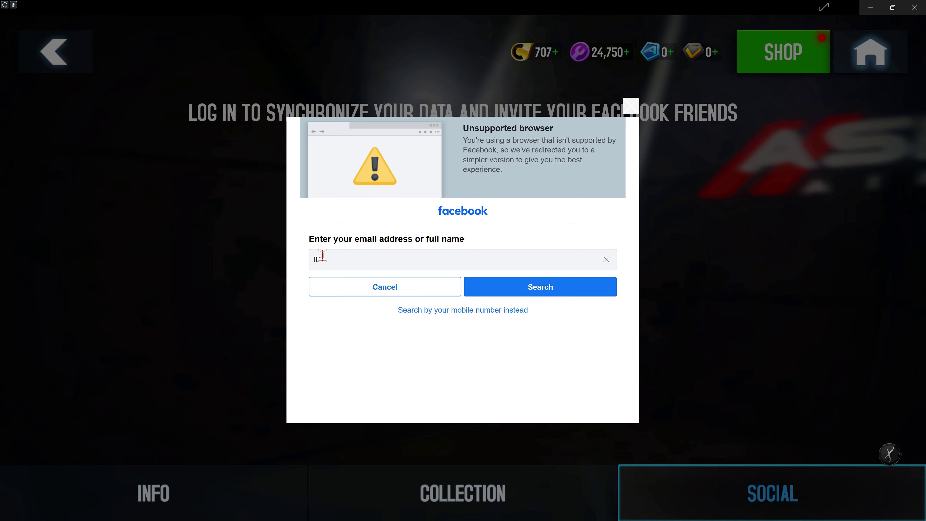
type("hunderYT")
left_click(517, 288)
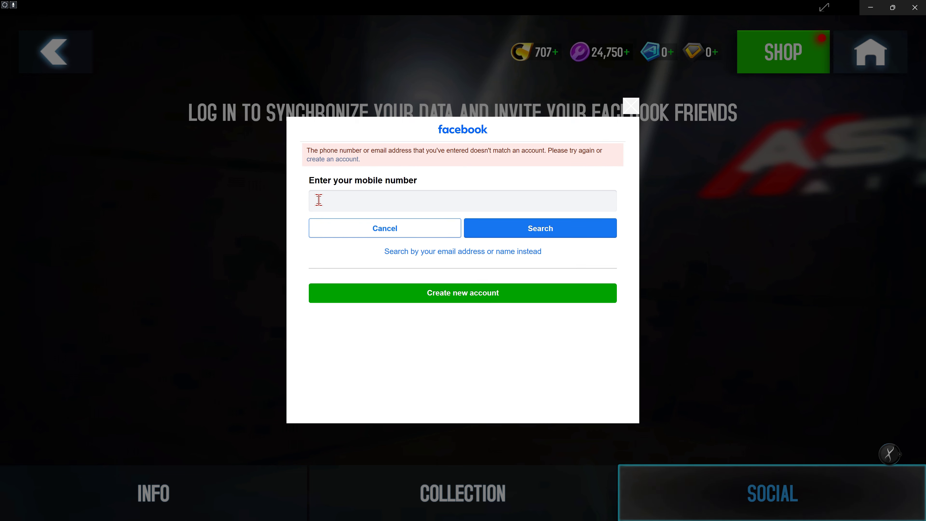
- Switch back to searching for the account by e-mail address or name
left_click(456, 252)
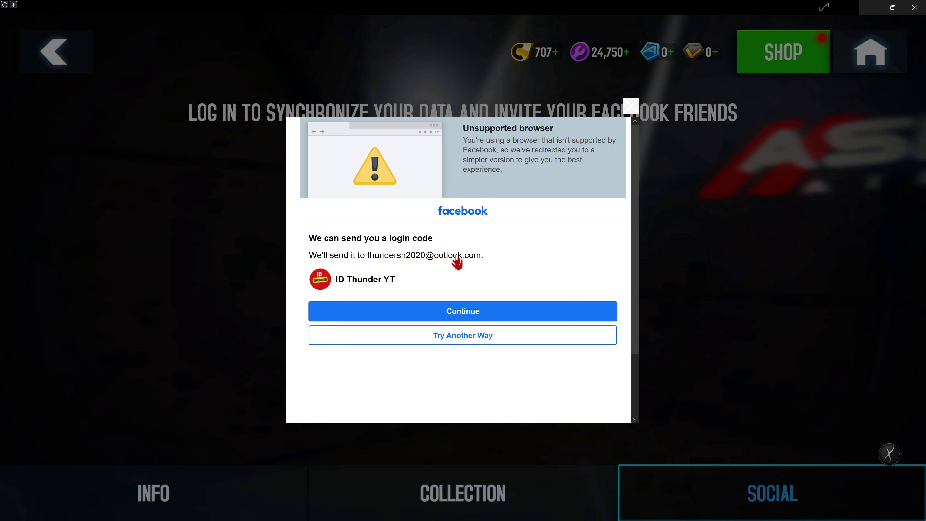
- Pick password login instead of a code and enter the account password
left_click(459, 335)
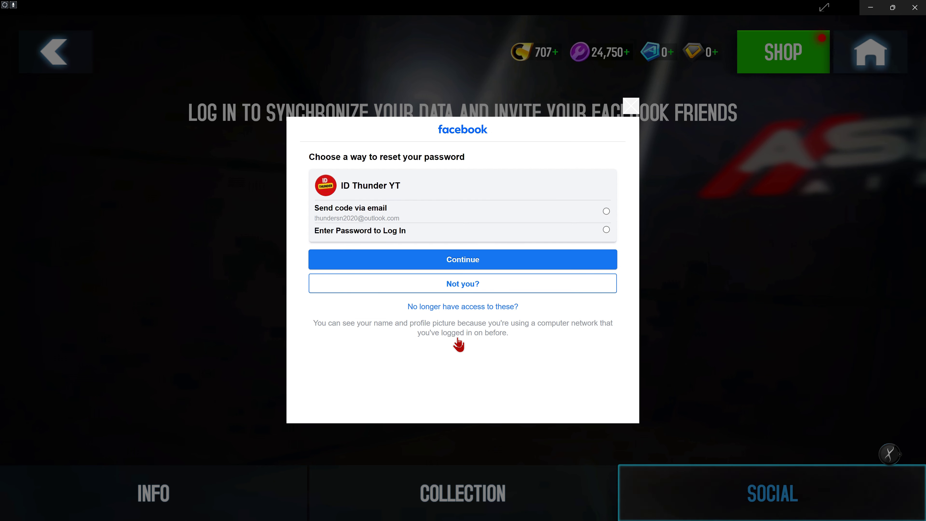
left_click(344, 235)
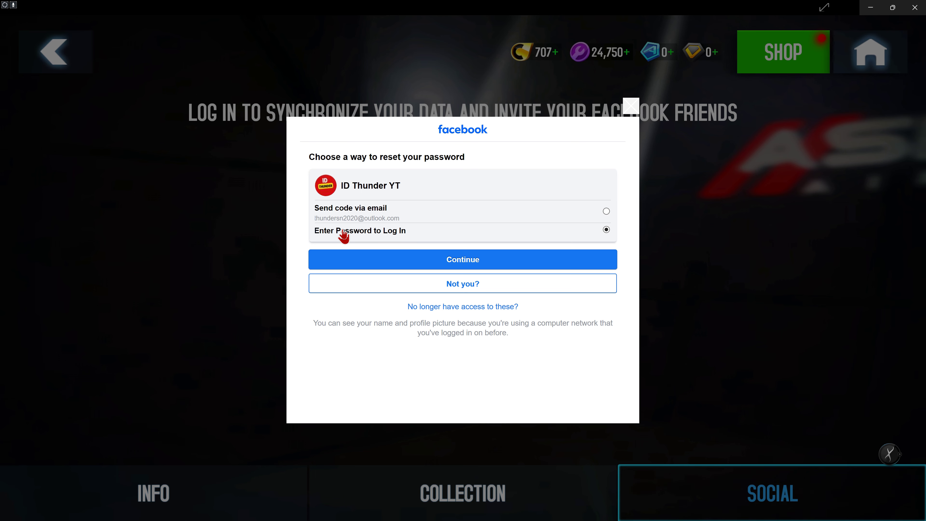
left_click(461, 263)
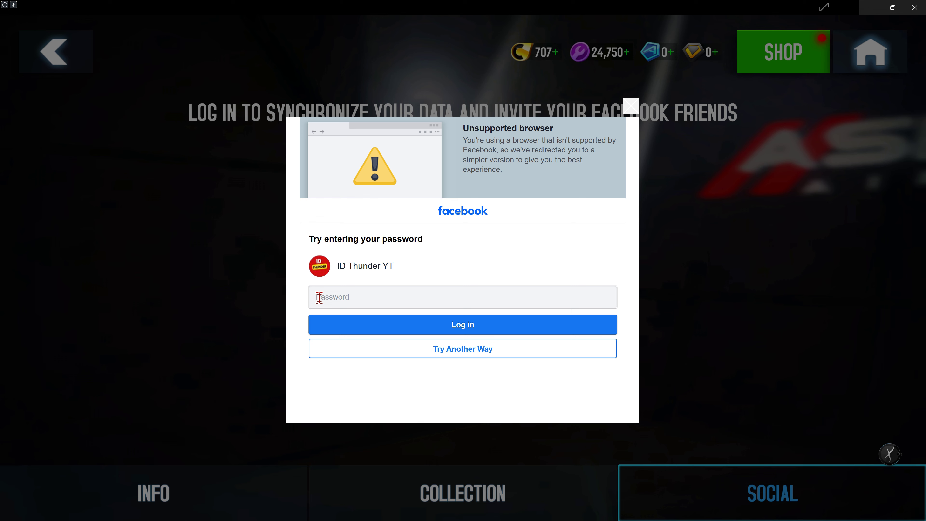
type("••••••••")
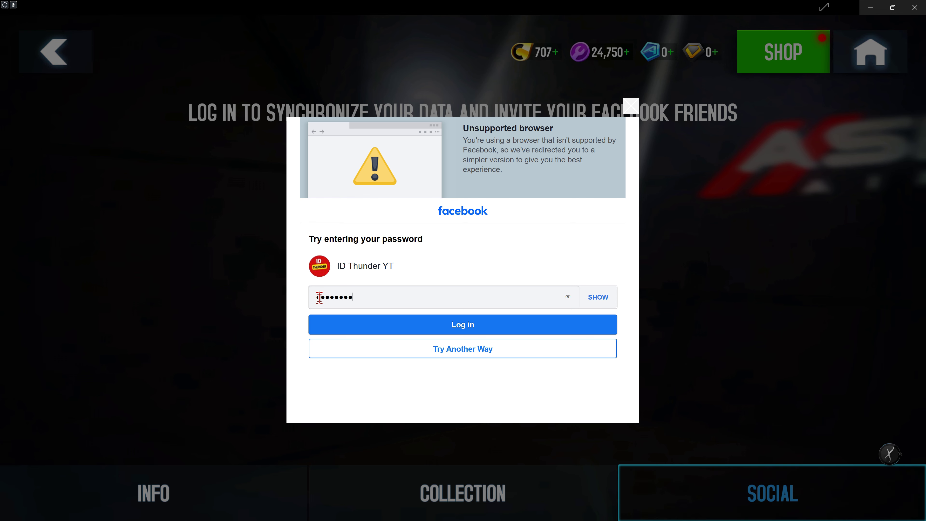
type("•")
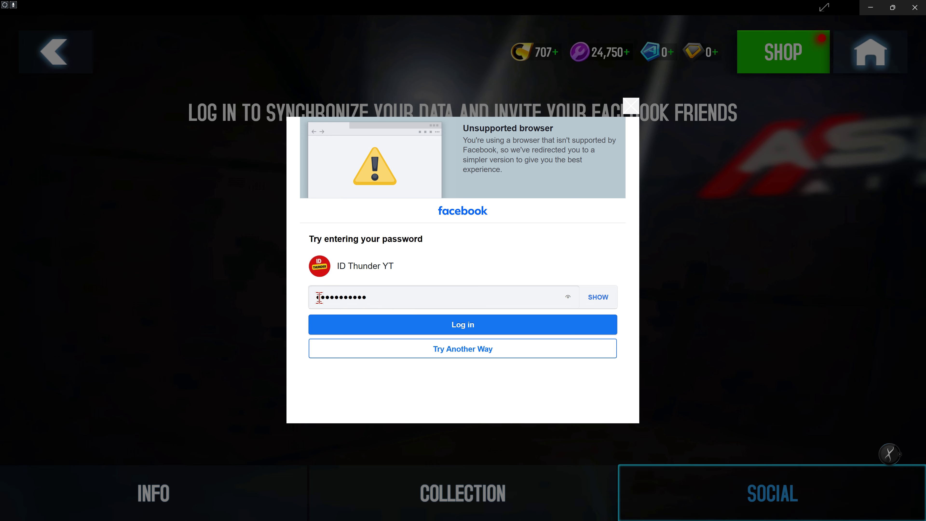
type("••••••")
- Log in, submit the login code and save this browser, reaching the Facebook news feed
left_click(455, 329)
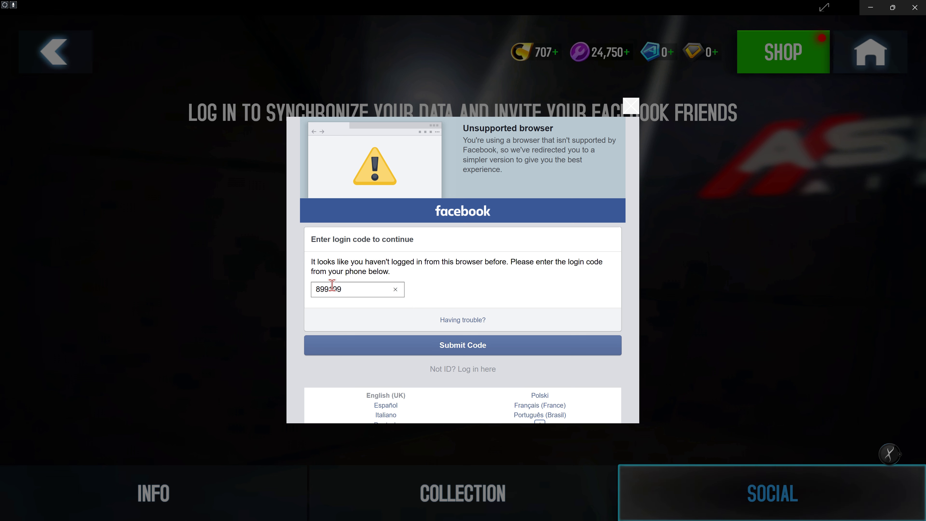
left_click(440, 349)
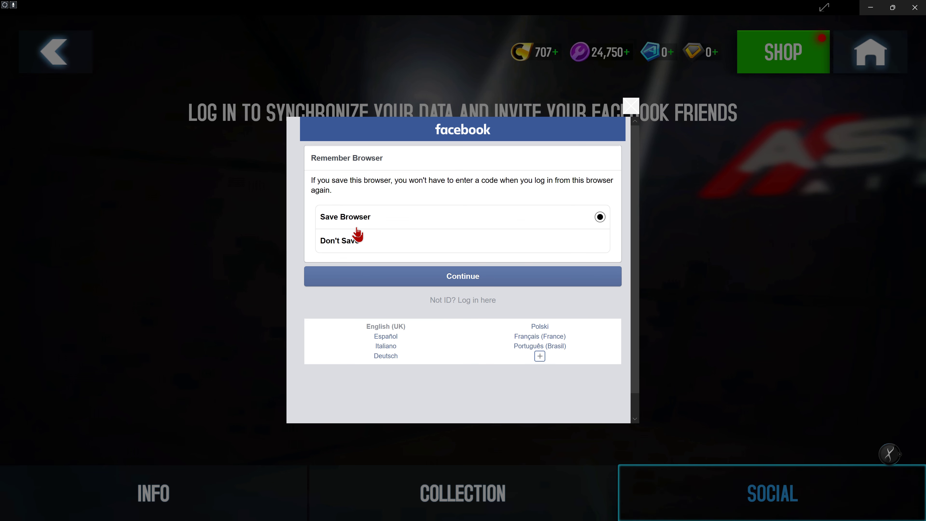
left_click(451, 281)
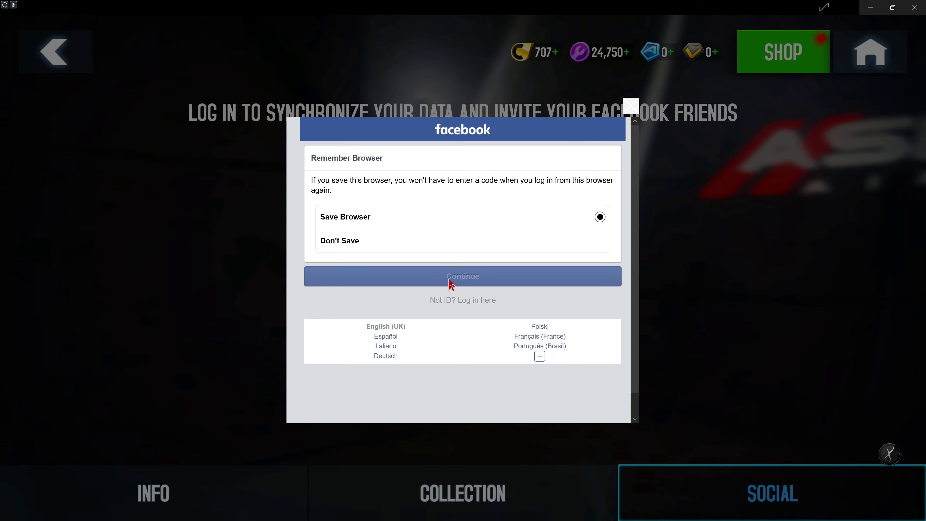
scroll(499, 142, "down", 15)
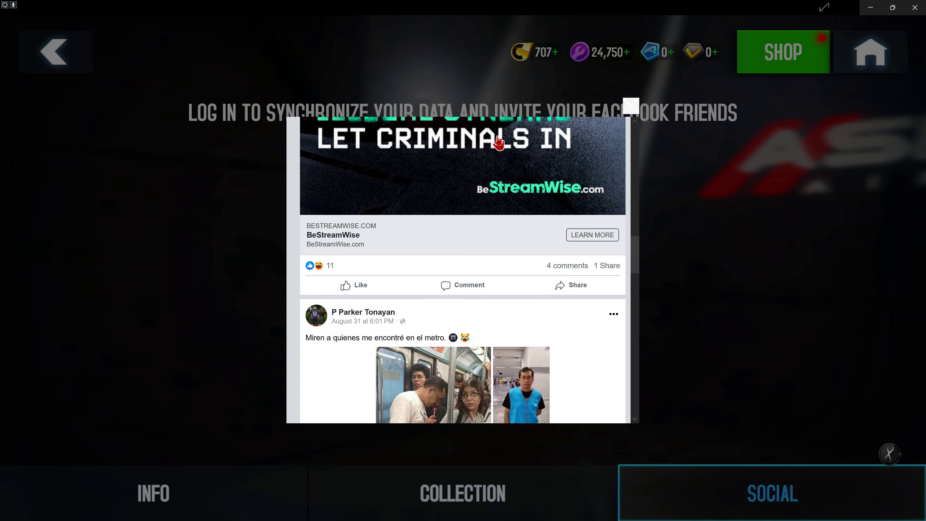
scroll(499, 142, "down", 1)
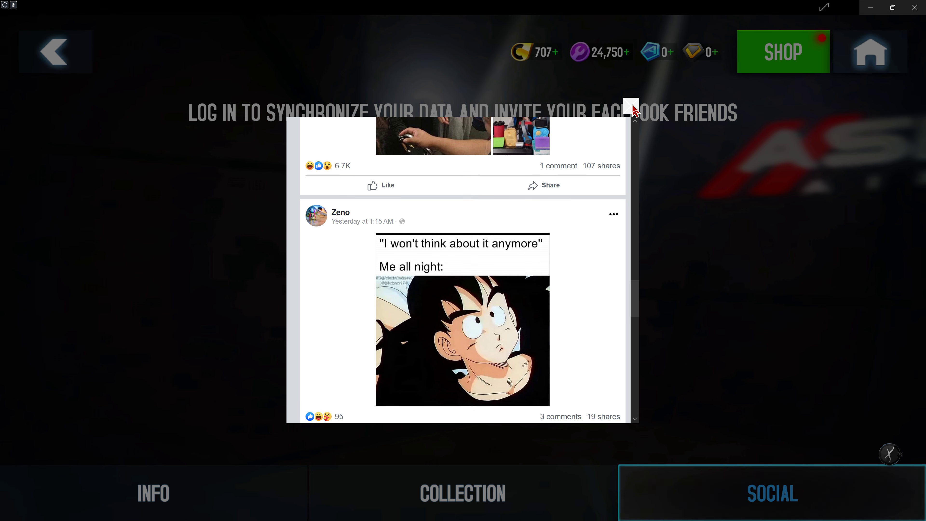
- Close the Facebook feed and log in with Facebook again, continuing as the signed-in account
left_click(634, 113)
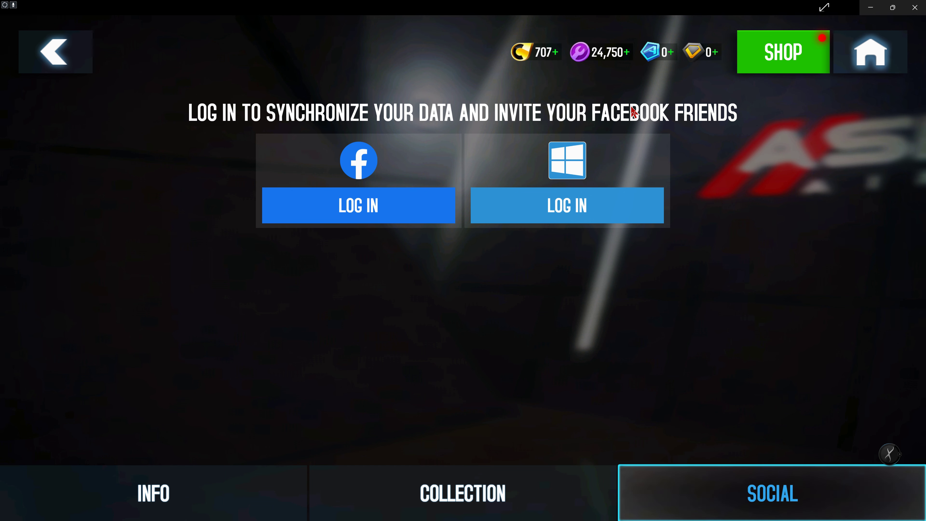
left_click(359, 213)
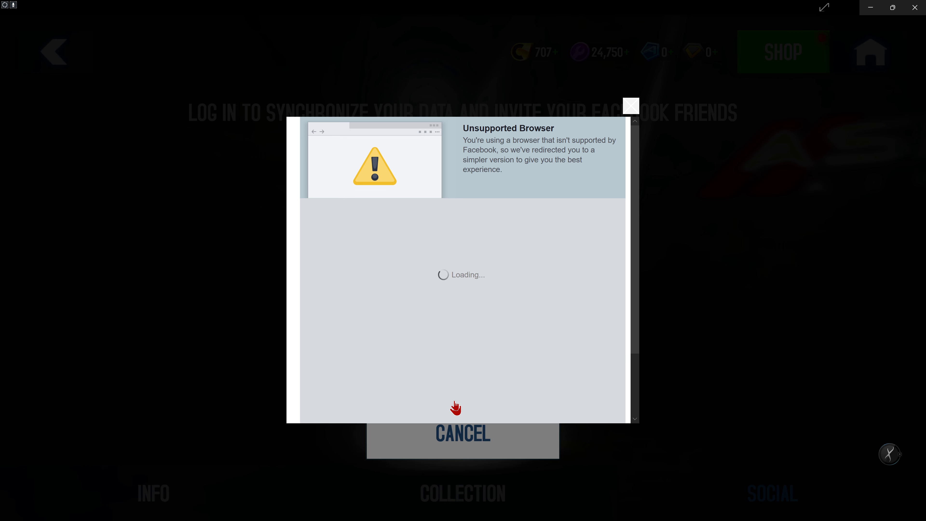
left_click(455, 403)
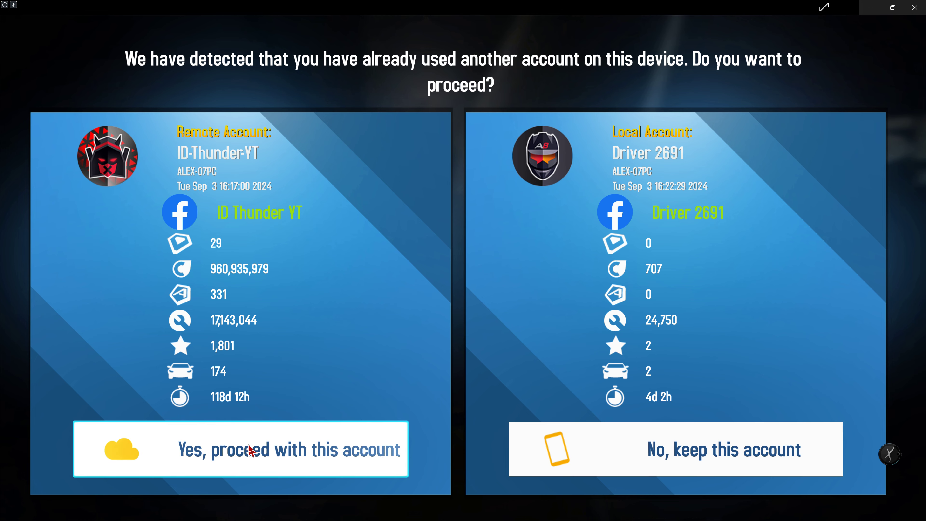
- Confirm switching to the remote cloud account and dismiss the daily login gifts
left_click(250, 456)
left_click(567, 410)
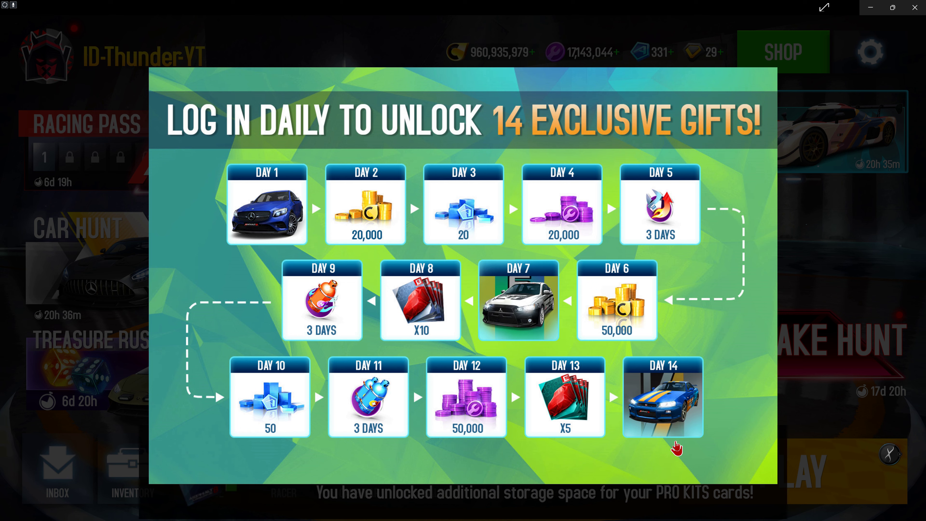
left_click(773, 82)
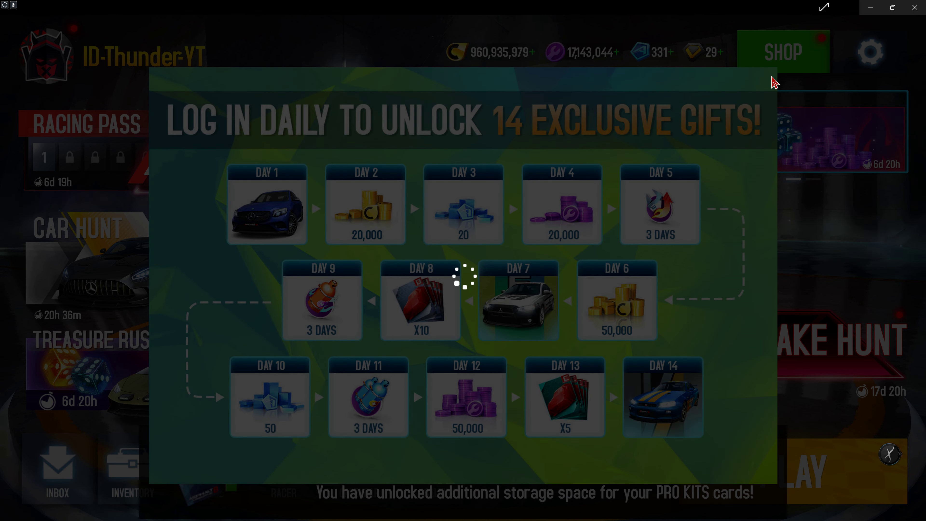